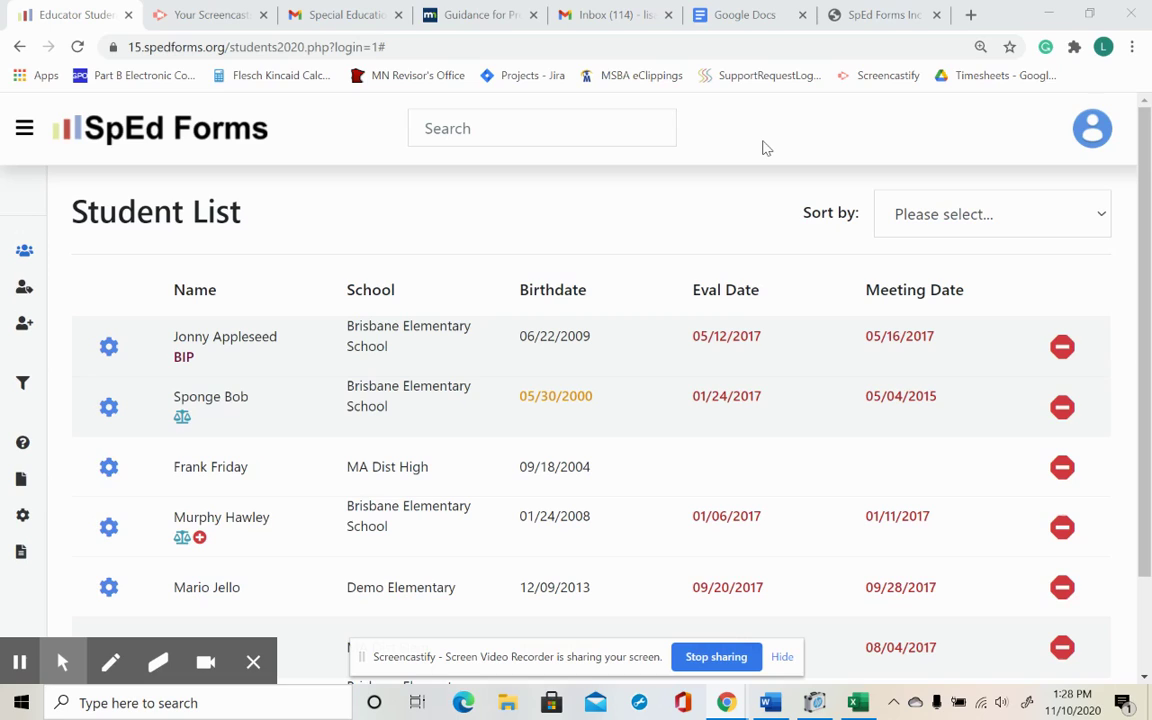
Step: Open 4. Team member list from the settings gear and show available providers for new member #1
{"action": "left_click", "coordinate": [253, 662]}
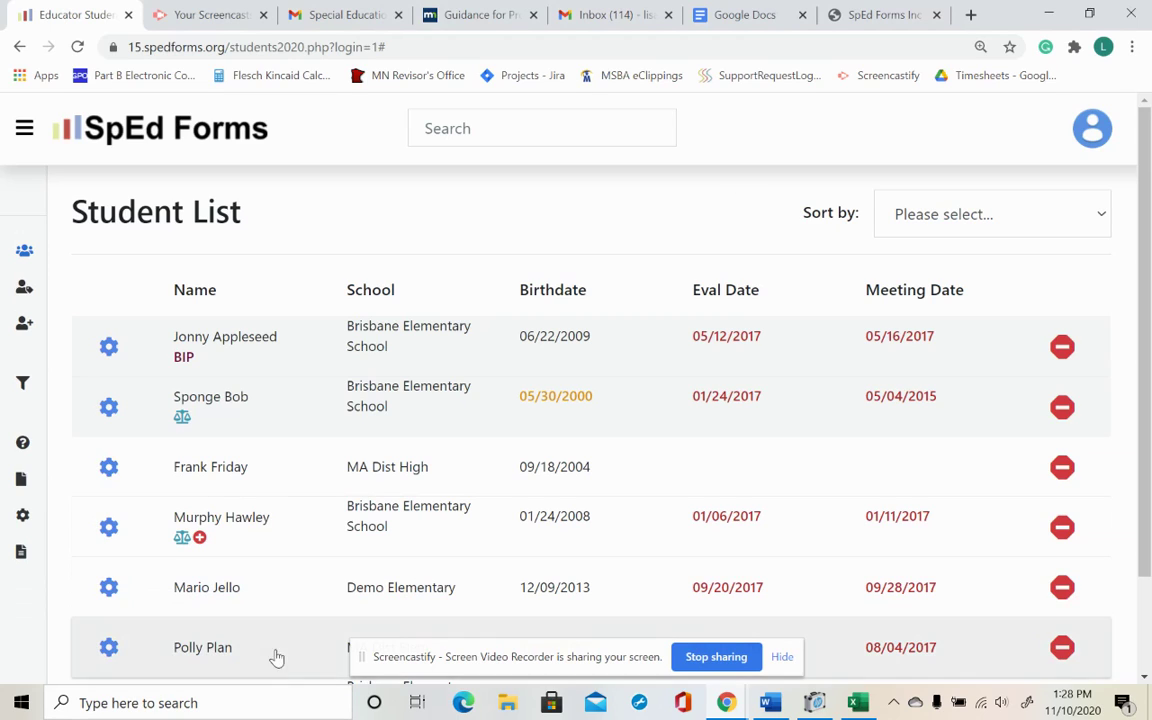
{"action": "left_click", "coordinate": [781, 658]}
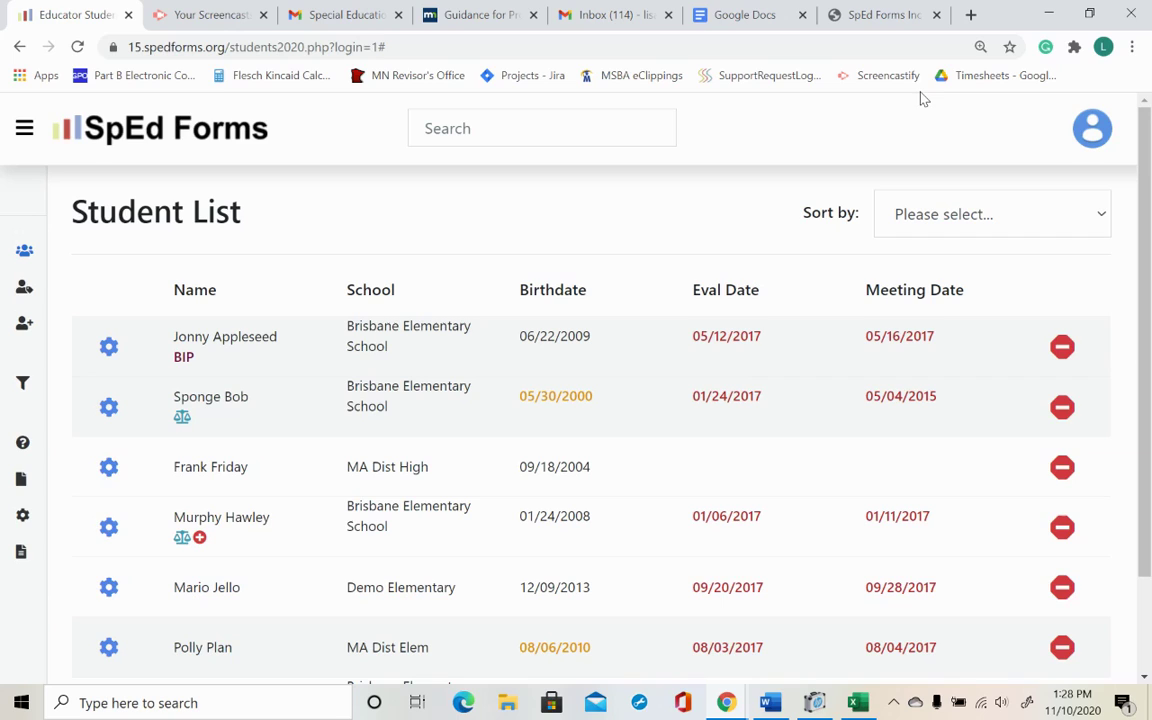
{"action": "left_click", "coordinate": [23, 518]}
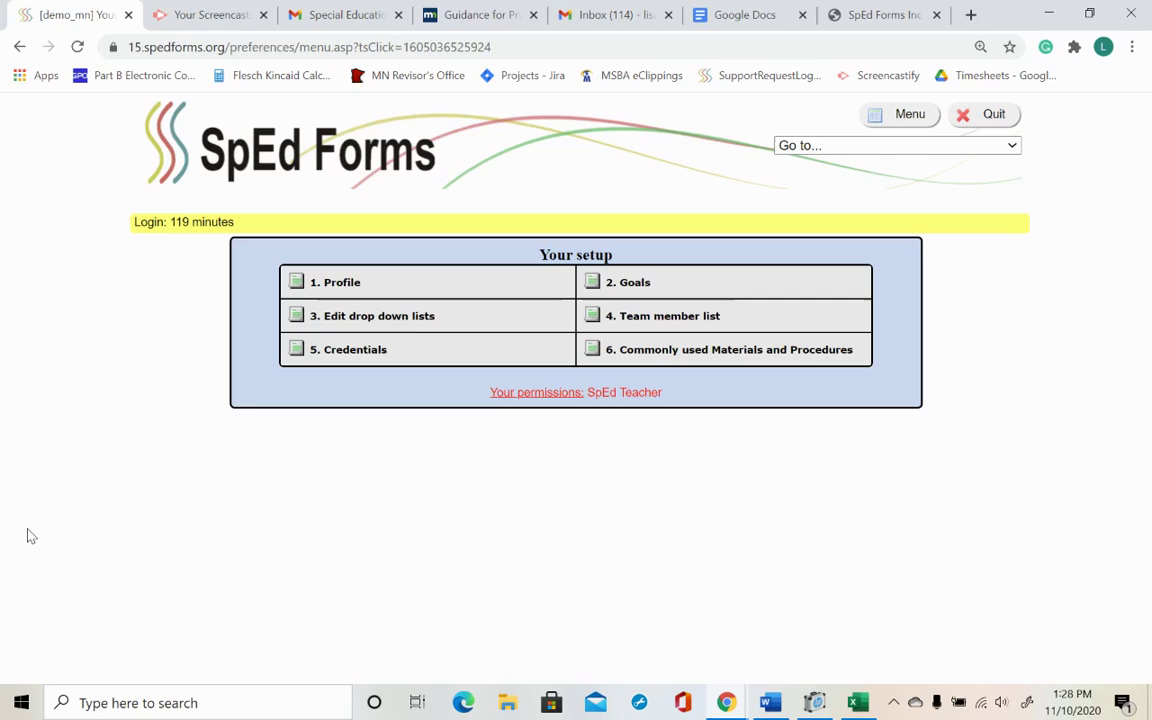
{"action": "left_click", "coordinate": [690, 318]}
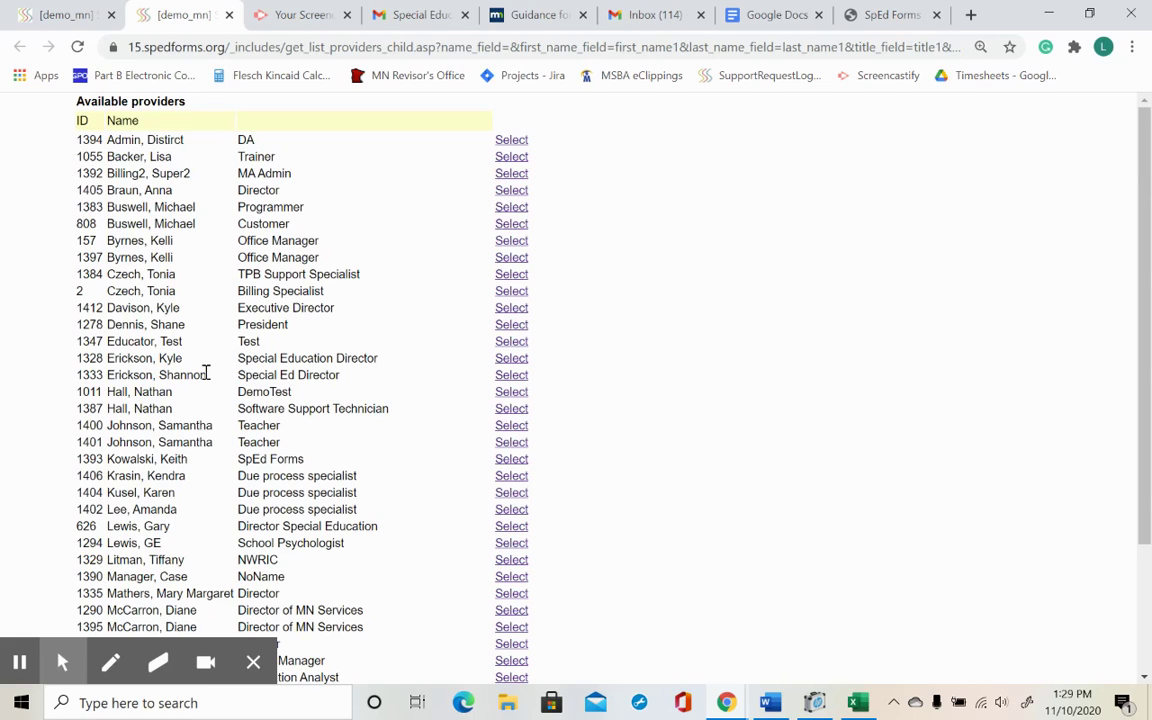
Step: Pick three providers as new team members #1–#3 and save the team member list
{"action": "left_click", "coordinate": [512, 325]}
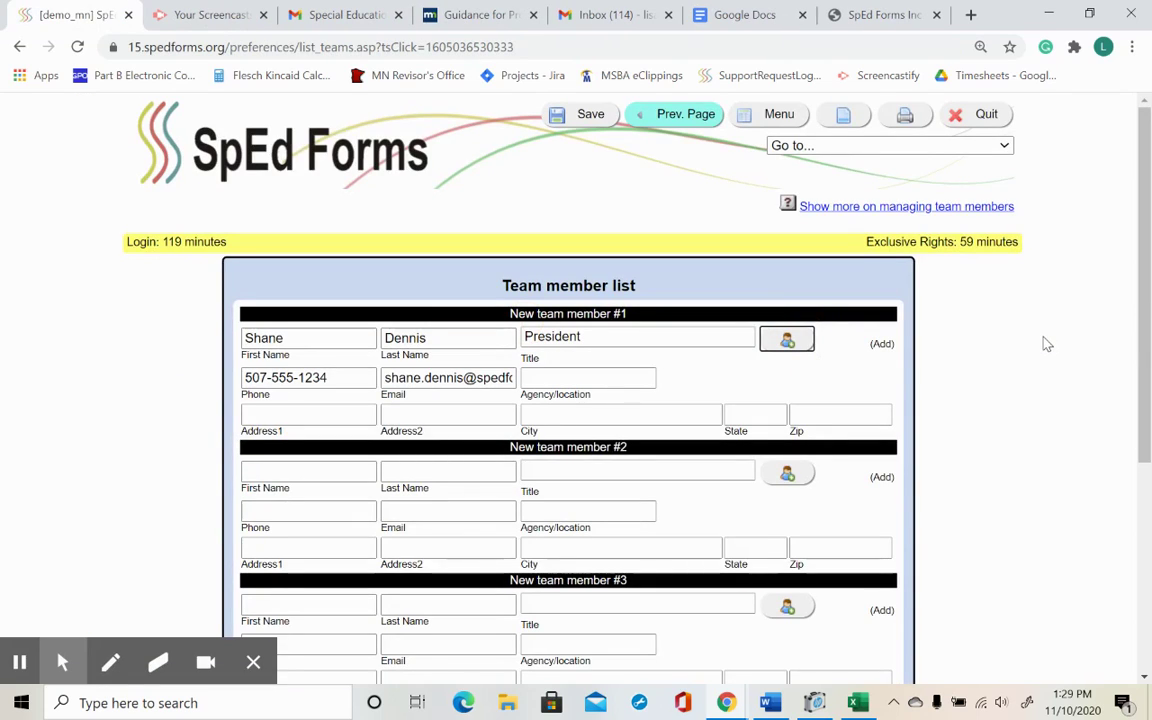
{"action": "left_click", "coordinate": [787, 473]}
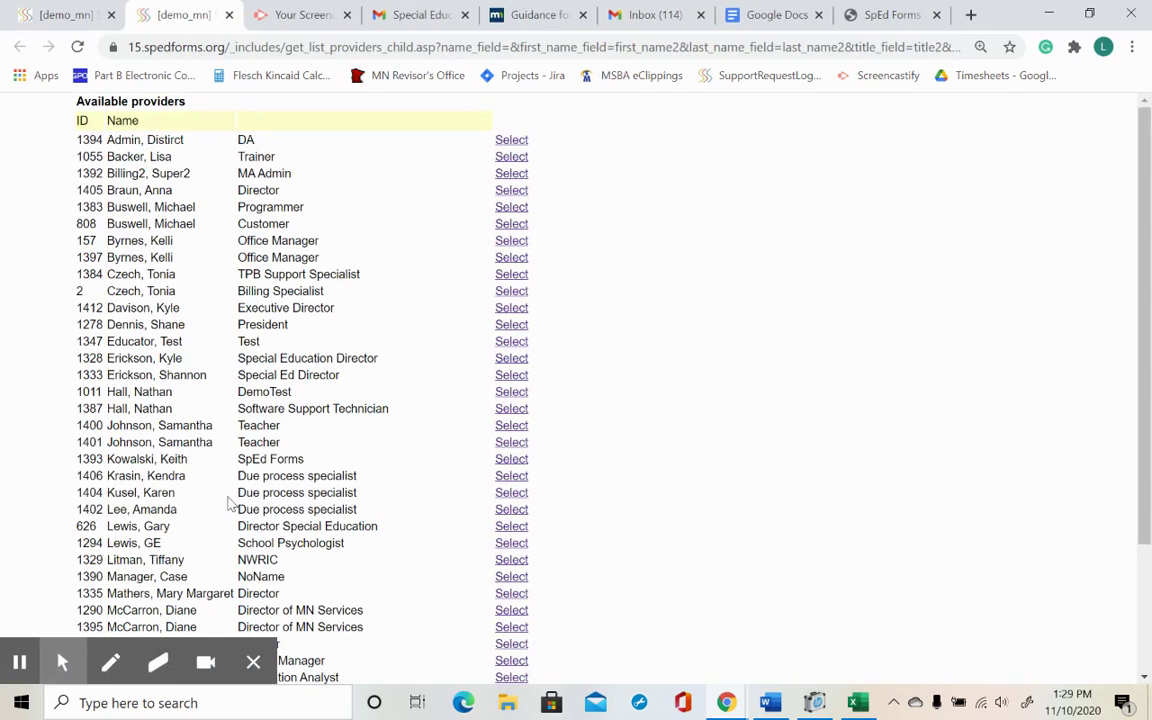
{"action": "left_click", "coordinate": [511, 526]}
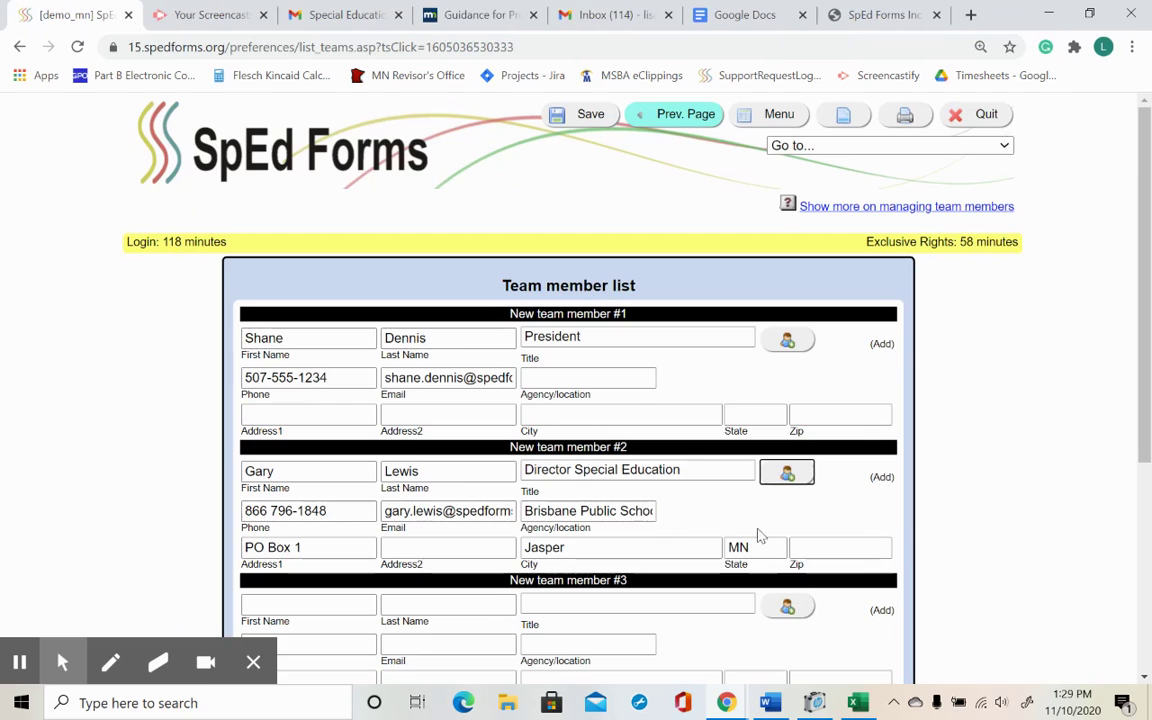
{"action": "left_click", "coordinate": [787, 607]}
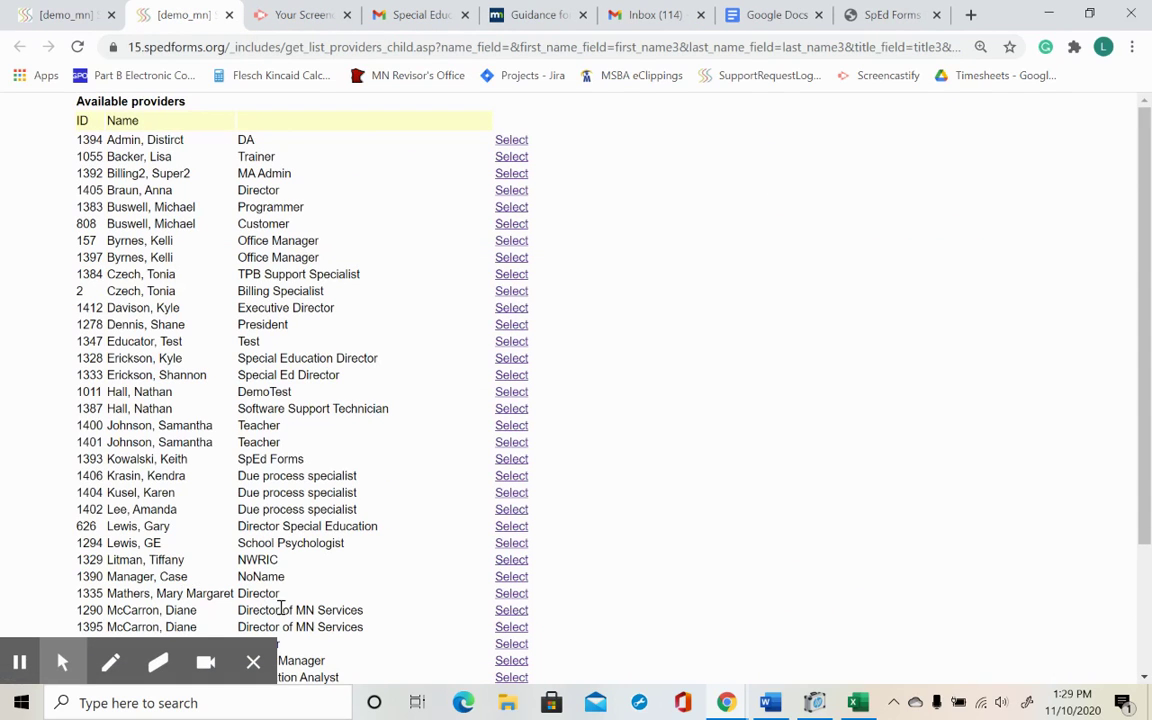
{"action": "left_click", "coordinate": [505, 611]}
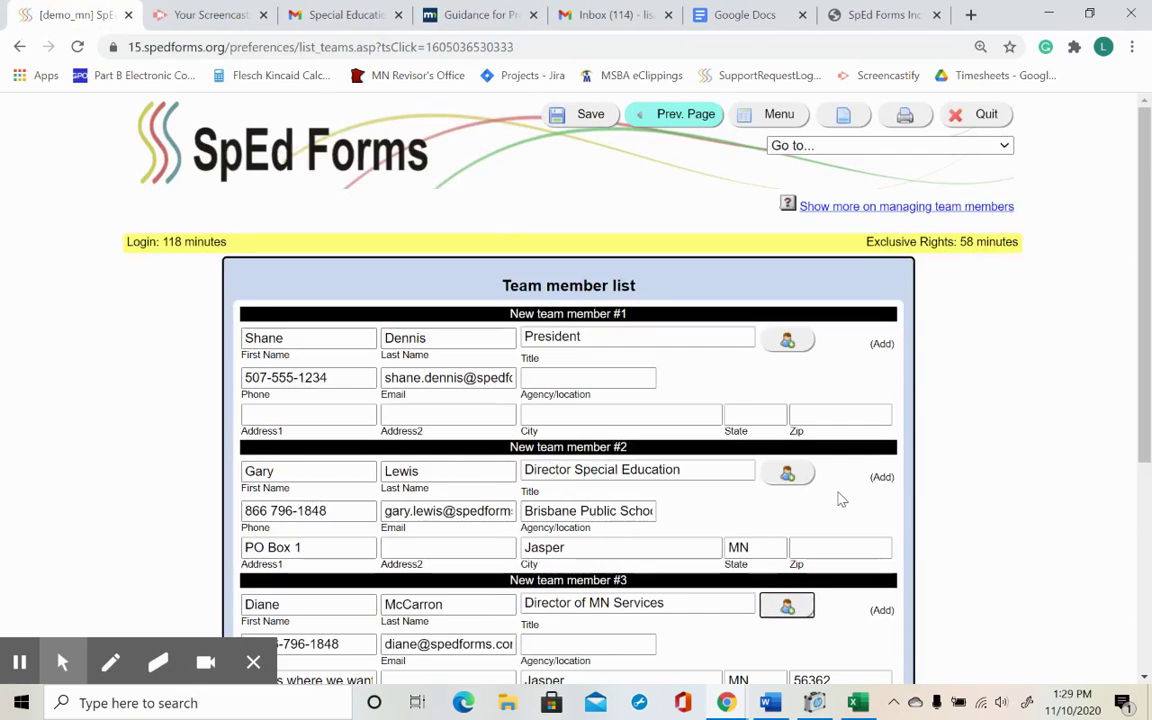
{"action": "scroll", "coordinate": [1111, 319], "scroll_direction": "down", "scroll_amount": 3}
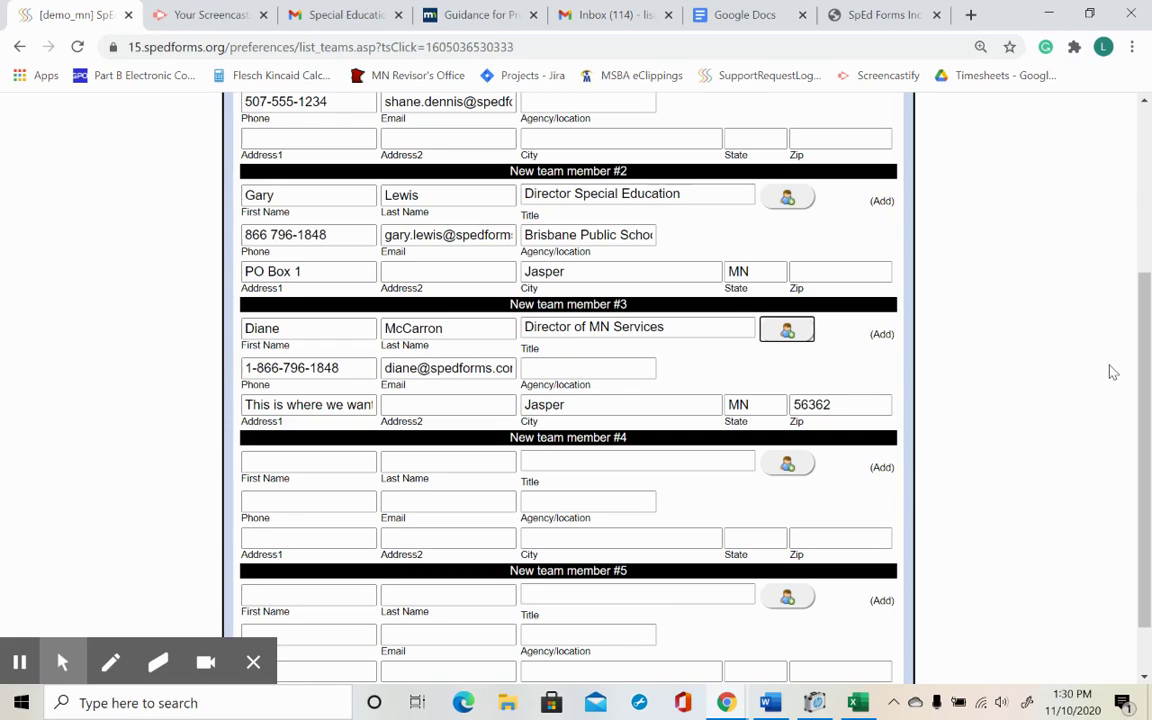
{"action": "scroll", "coordinate": [990, 177], "scroll_direction": "up", "scroll_amount": 5}
{"action": "left_click", "coordinate": [585, 116]}
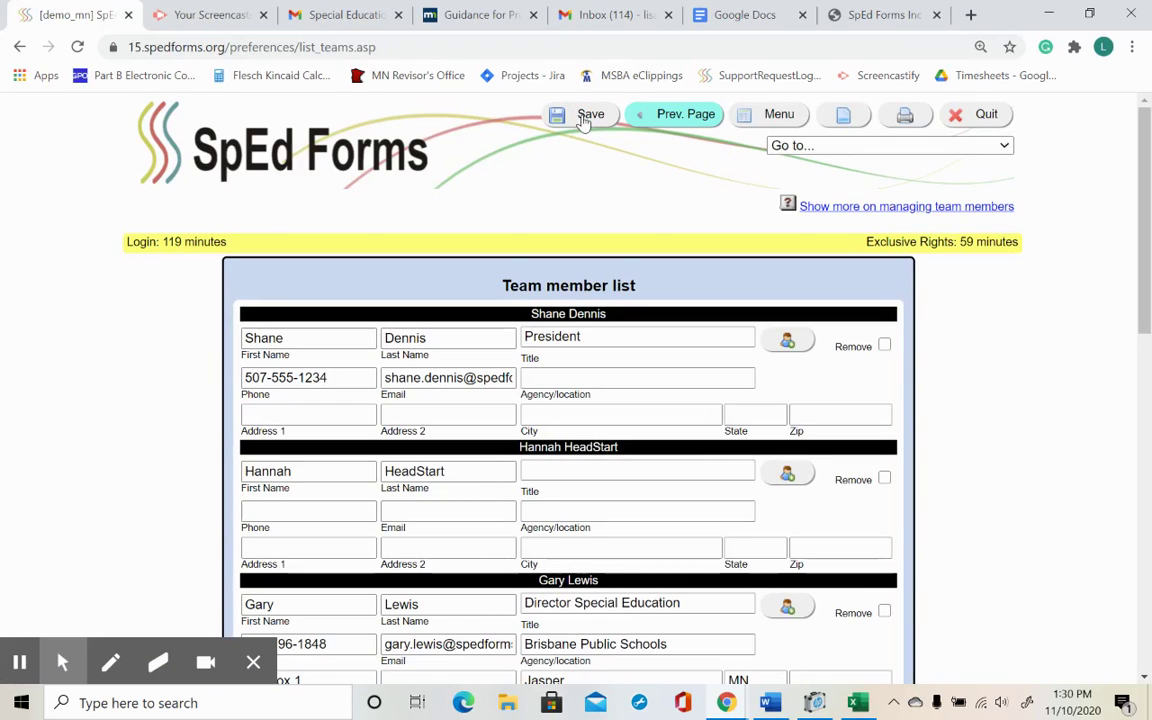
{"action": "scroll", "coordinate": [1052, 360], "scroll_direction": "down", "scroll_amount": 2}
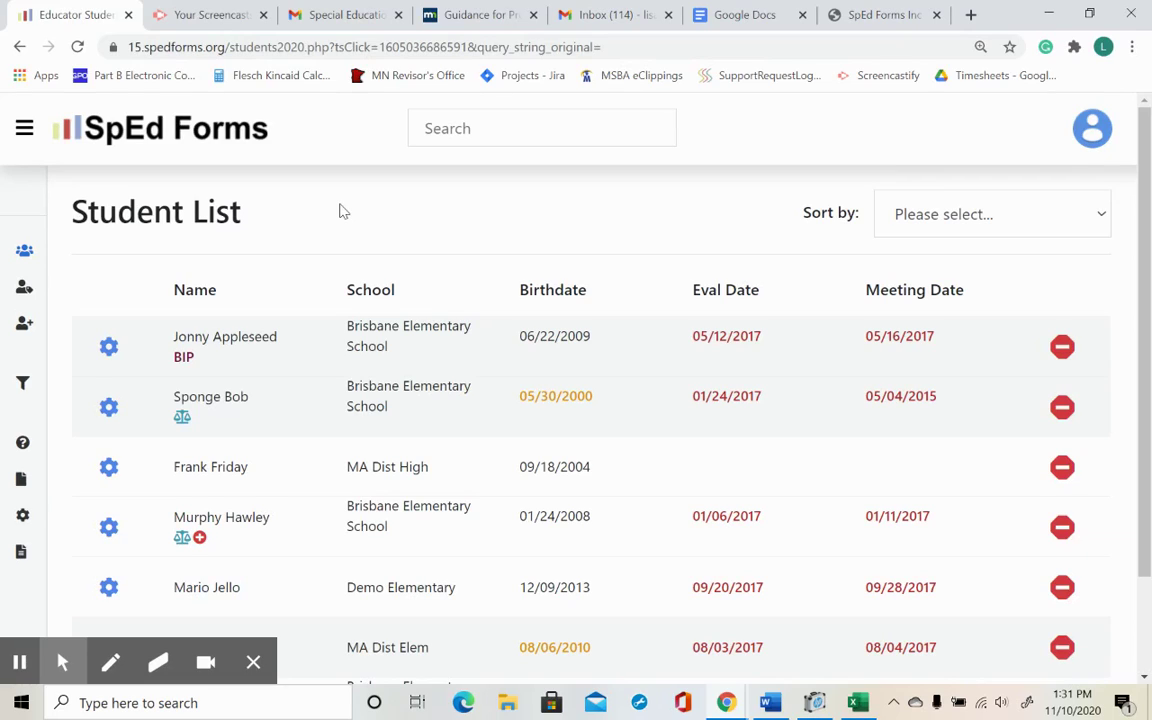
Step: Open the student's Notice of a Team Meeting form and scroll to its attendee table
{"action": "left_click", "coordinate": [222, 340]}
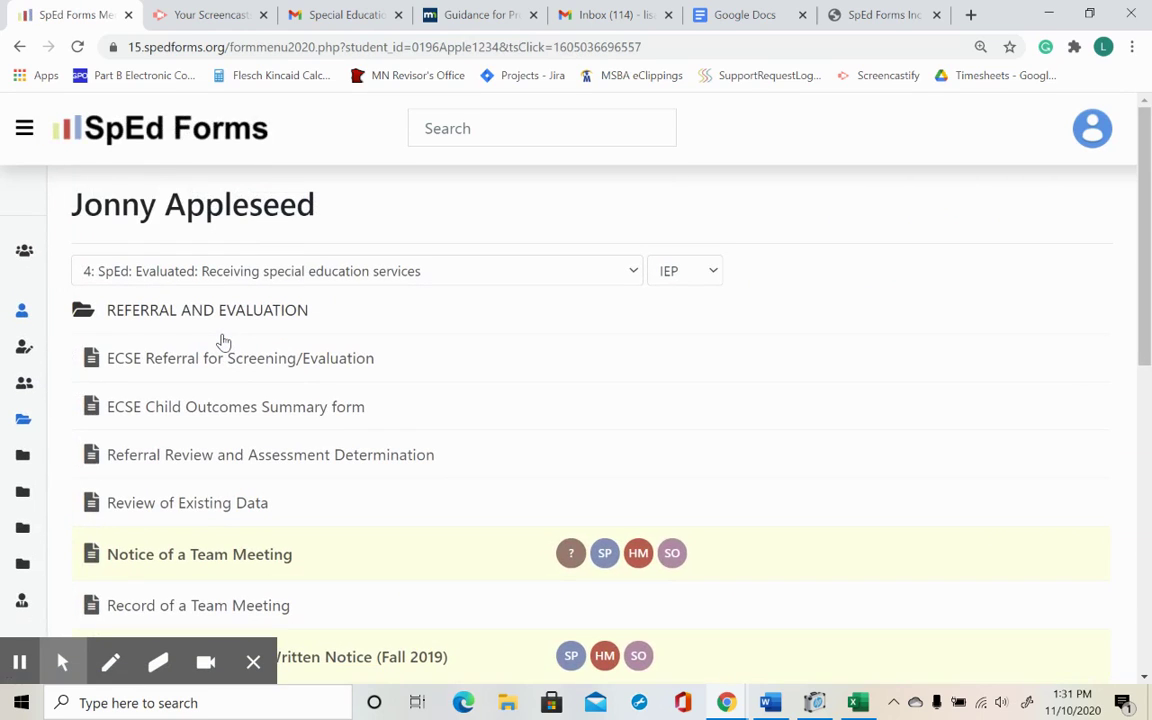
{"action": "left_click", "coordinate": [213, 565]}
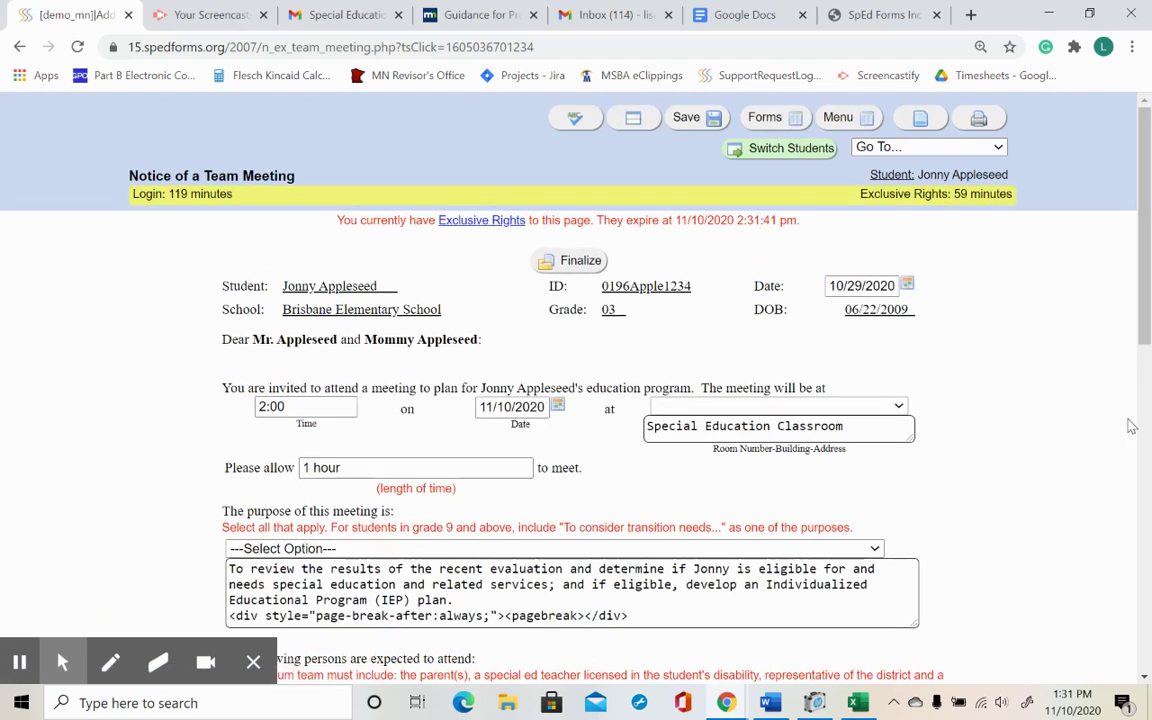
{"action": "scroll", "coordinate": [1124, 419], "scroll_direction": "down", "scroll_amount": 3}
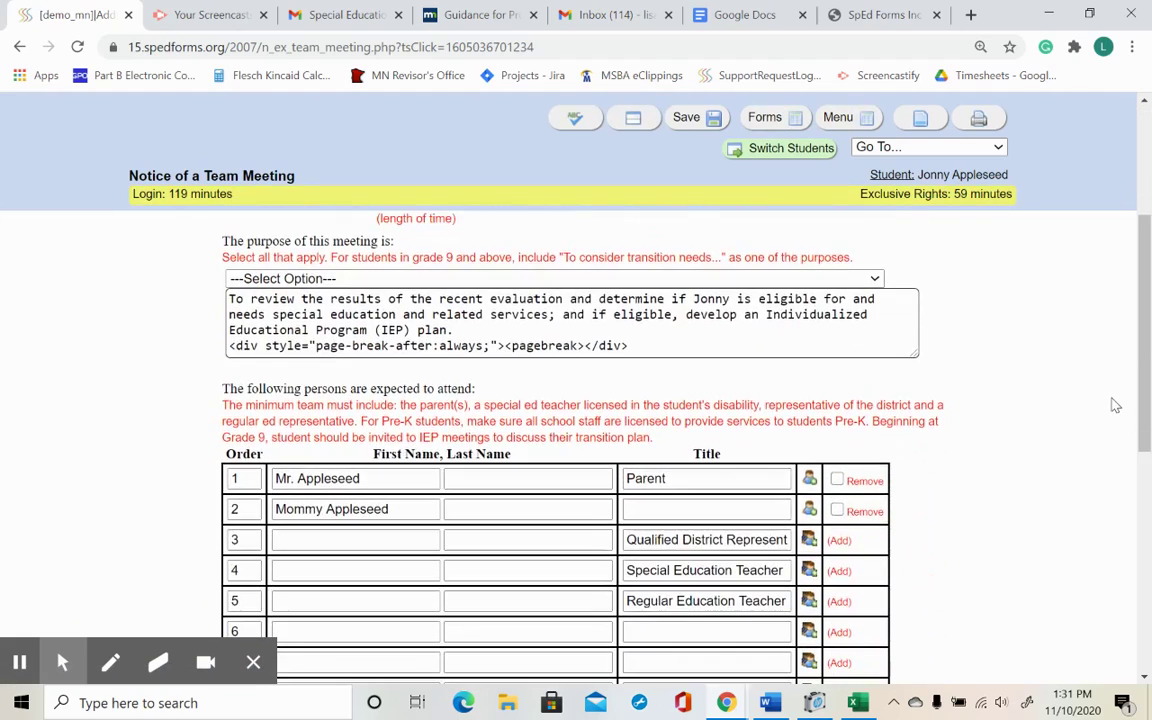
{"action": "scroll", "coordinate": [1116, 405], "scroll_direction": "down", "scroll_amount": 1}
{"action": "scroll", "coordinate": [1116, 405], "scroll_direction": "down", "scroll_amount": 1}
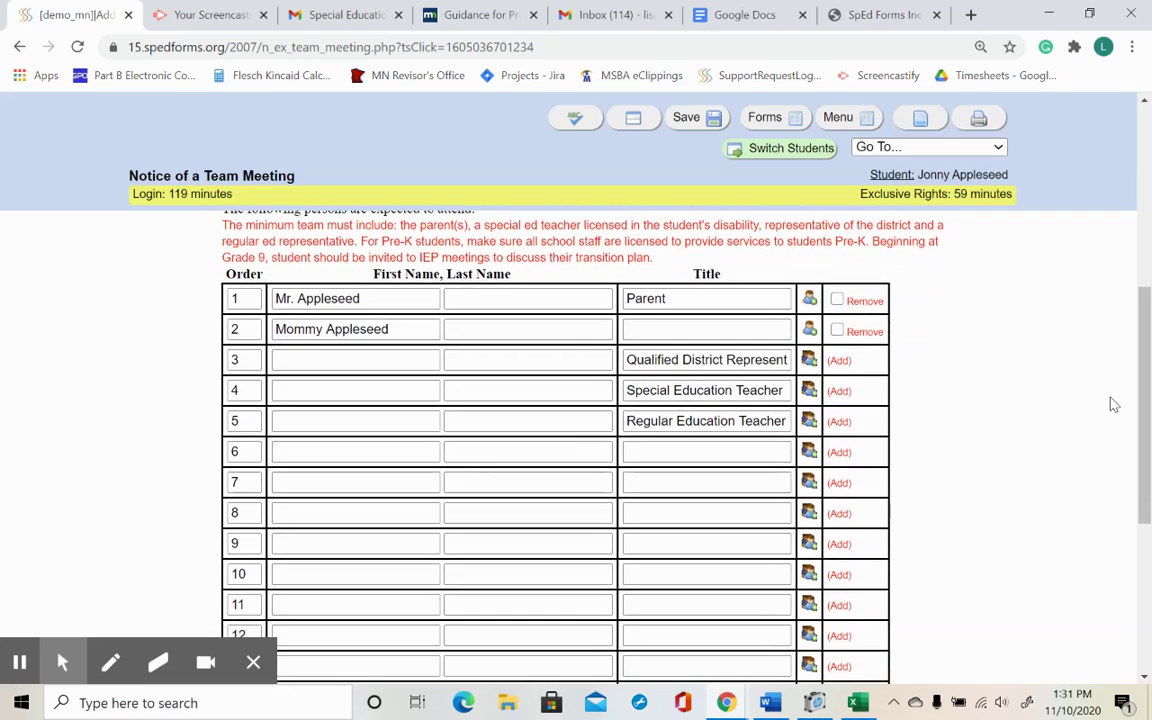
Step: Fill attendee rows 3–6 with four people ticked from your team member list
{"action": "left_click", "coordinate": [808, 362]}
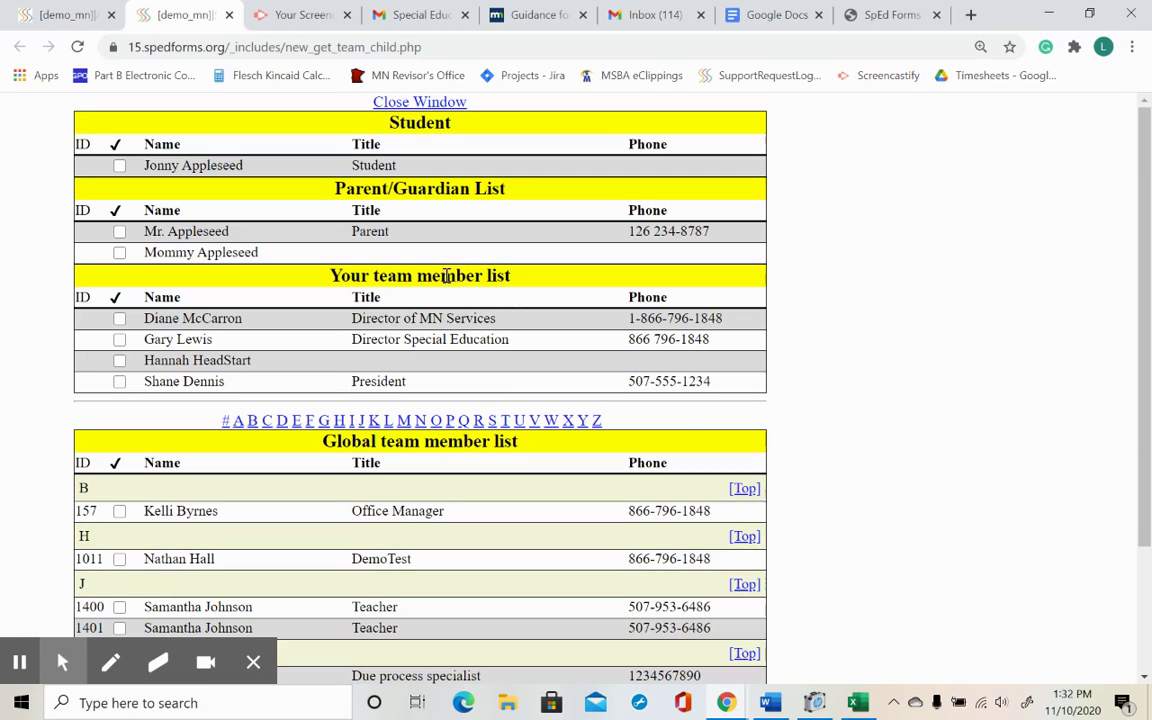
{"action": "left_click", "coordinate": [119, 319]}
{"action": "left_click", "coordinate": [120, 340]}
{"action": "left_click", "coordinate": [119, 361]}
{"action": "left_click", "coordinate": [119, 381]}
{"action": "left_click", "coordinate": [405, 102]}
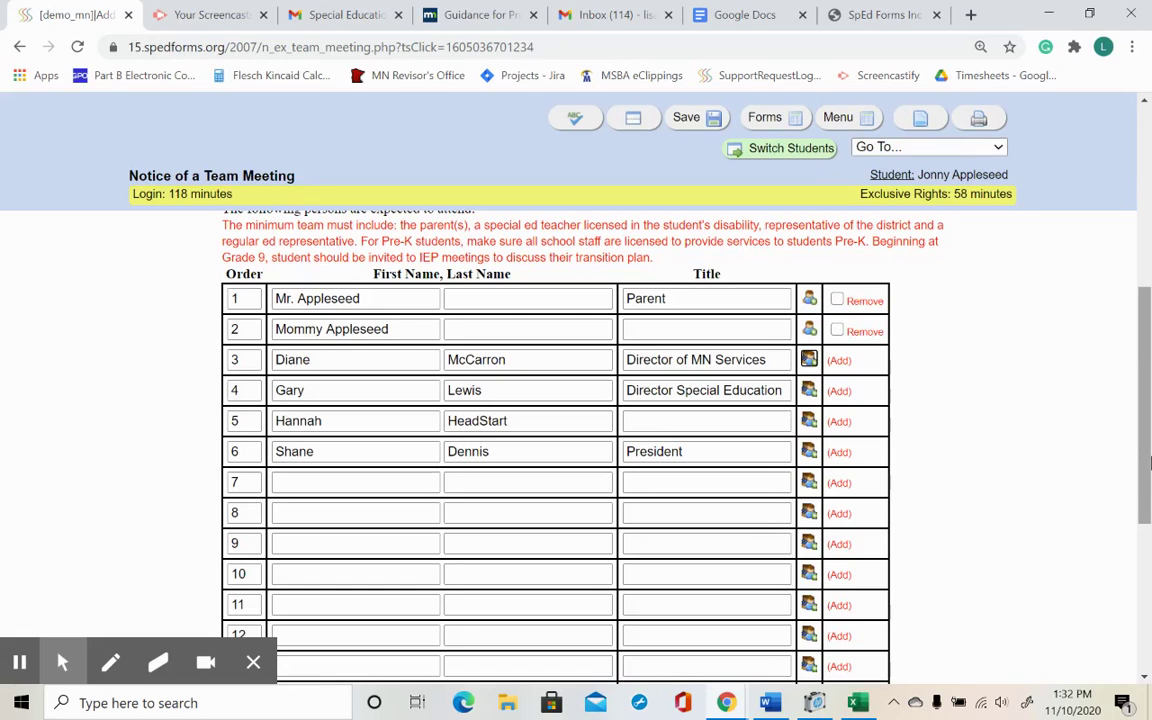
Step: Return to the personal team member list using the toolbar icon beside Save
{"action": "scroll", "coordinate": [1150, 463], "scroll_direction": "up", "scroll_amount": 3}
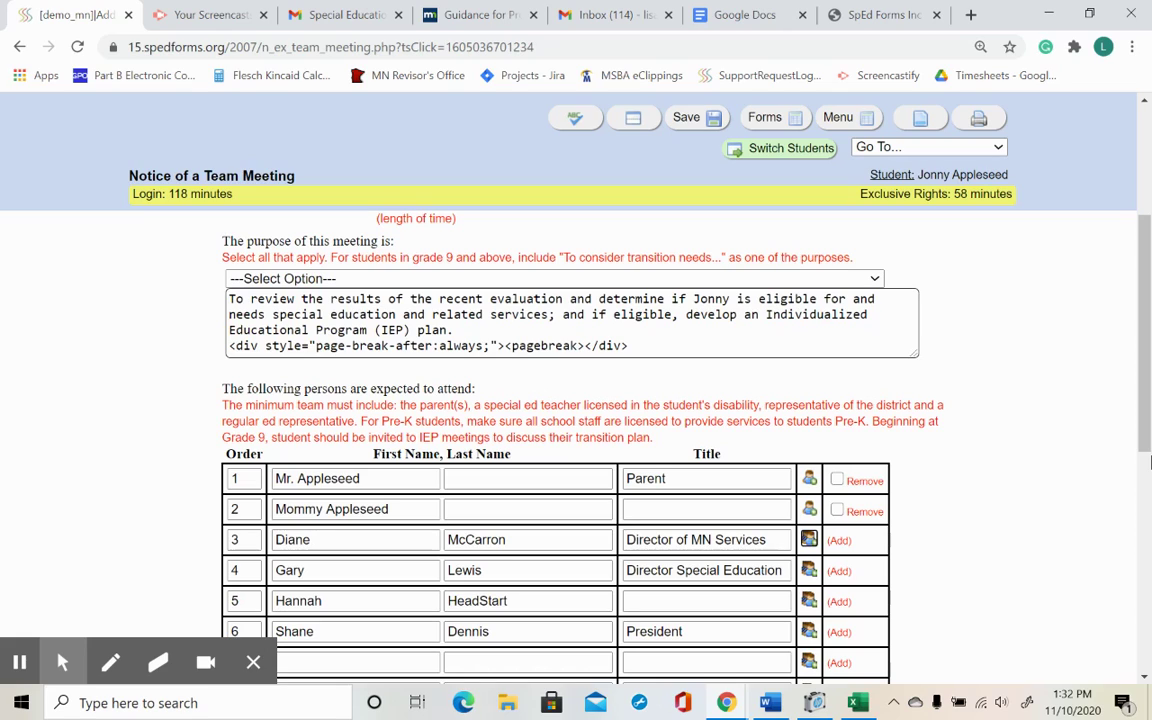
{"action": "left_click", "coordinate": [633, 117]}
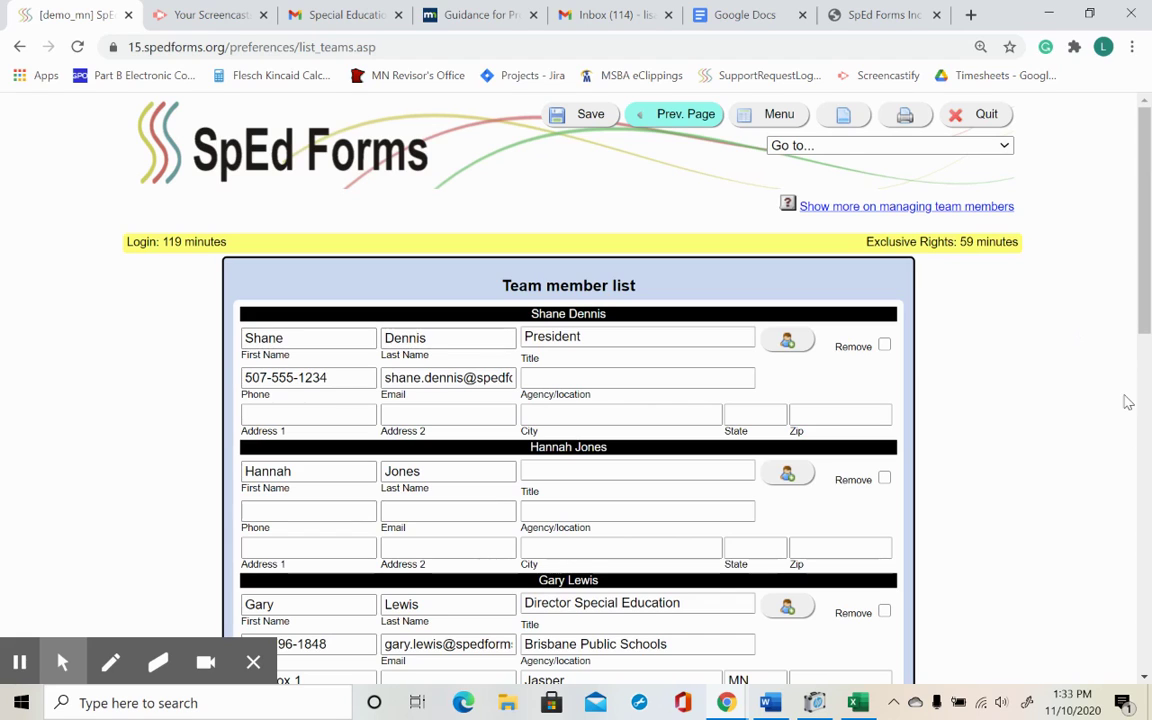
Step: Mark team member #2 for removal and save the team member list
{"action": "scroll", "coordinate": [1005, 362], "scroll_direction": "down", "scroll_amount": 1}
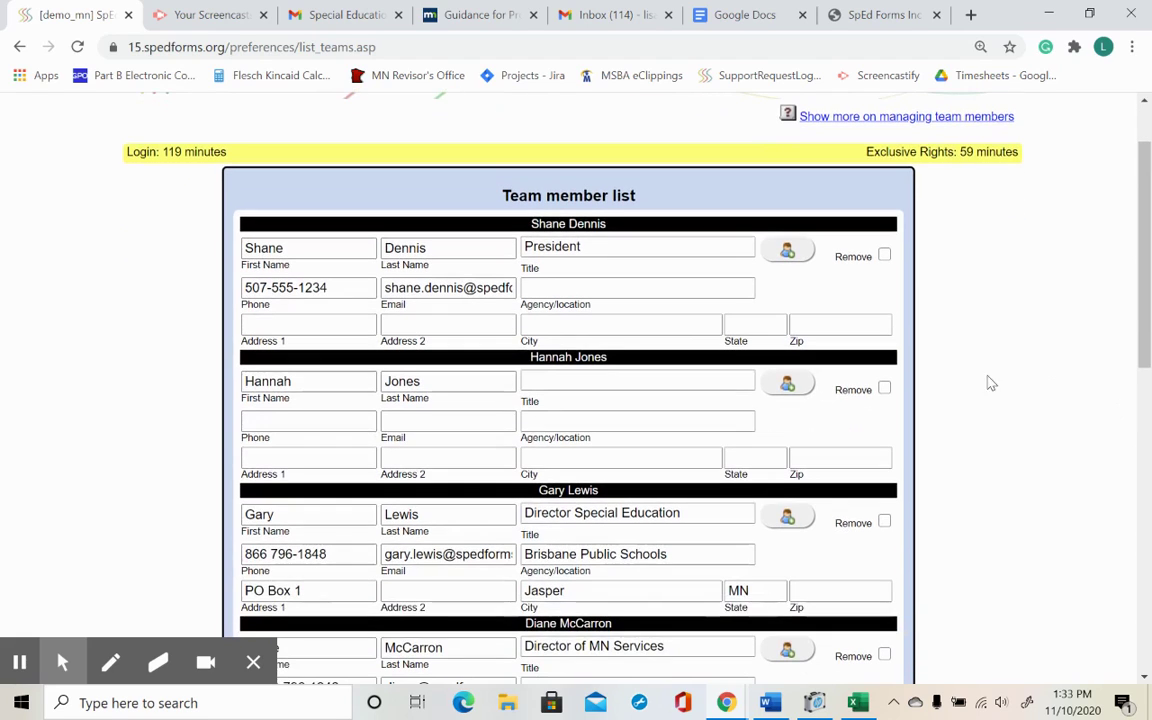
{"action": "left_click", "coordinate": [884, 522]}
{"action": "scroll", "coordinate": [1025, 479], "scroll_direction": "up", "scroll_amount": 1}
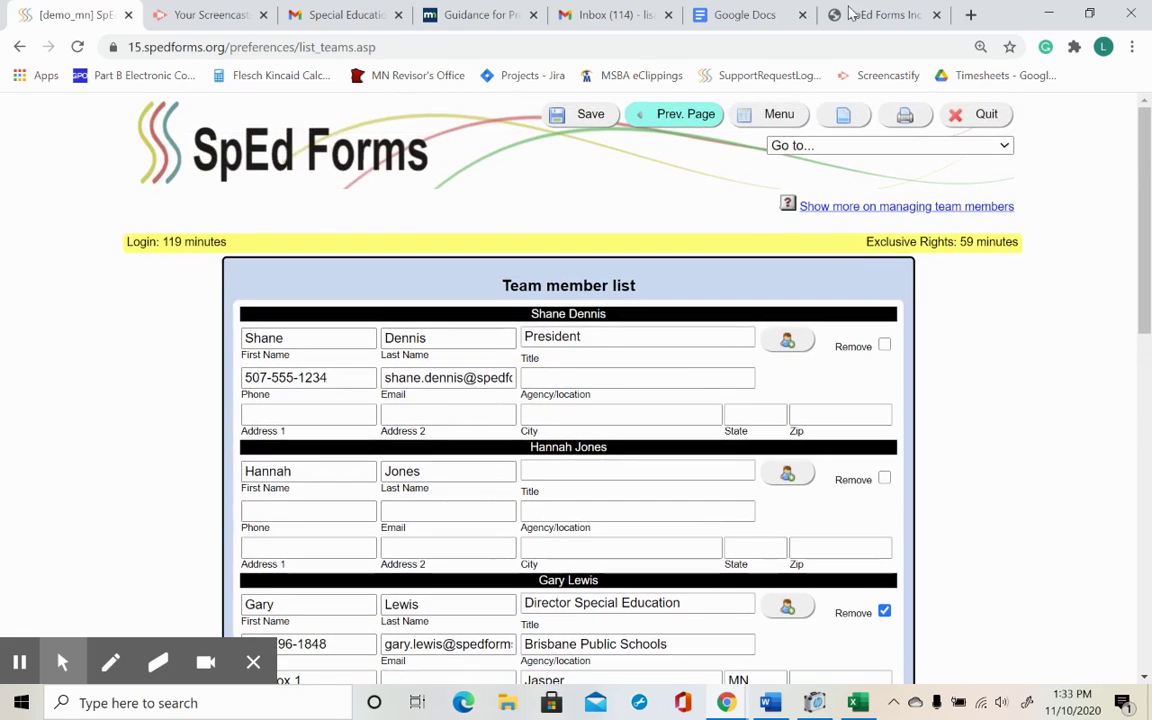
{"action": "left_click", "coordinate": [586, 122]}
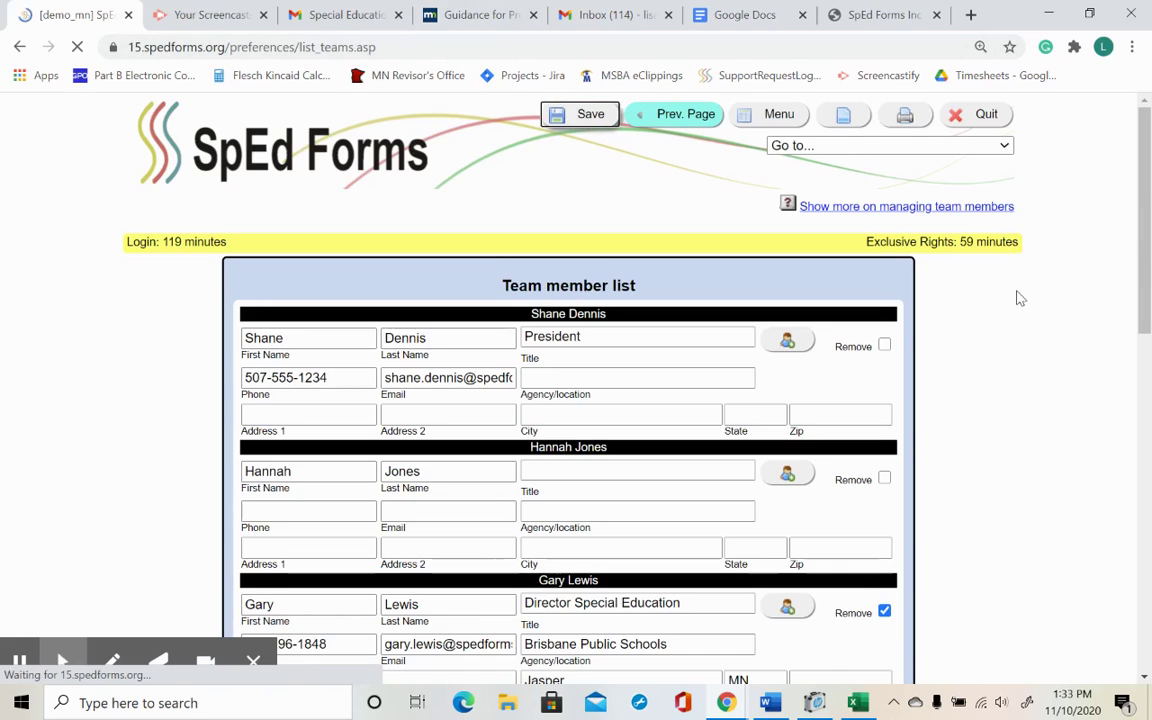
{"action": "scroll", "coordinate": [1012, 455], "scroll_direction": "down", "scroll_amount": 2}
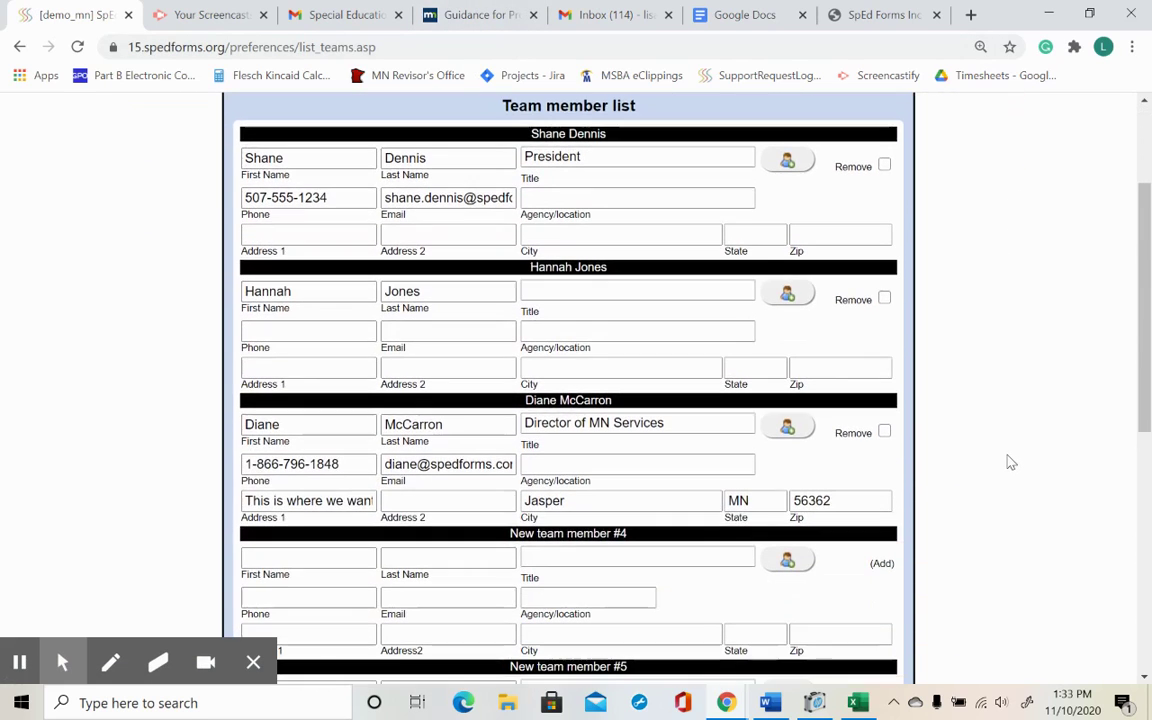